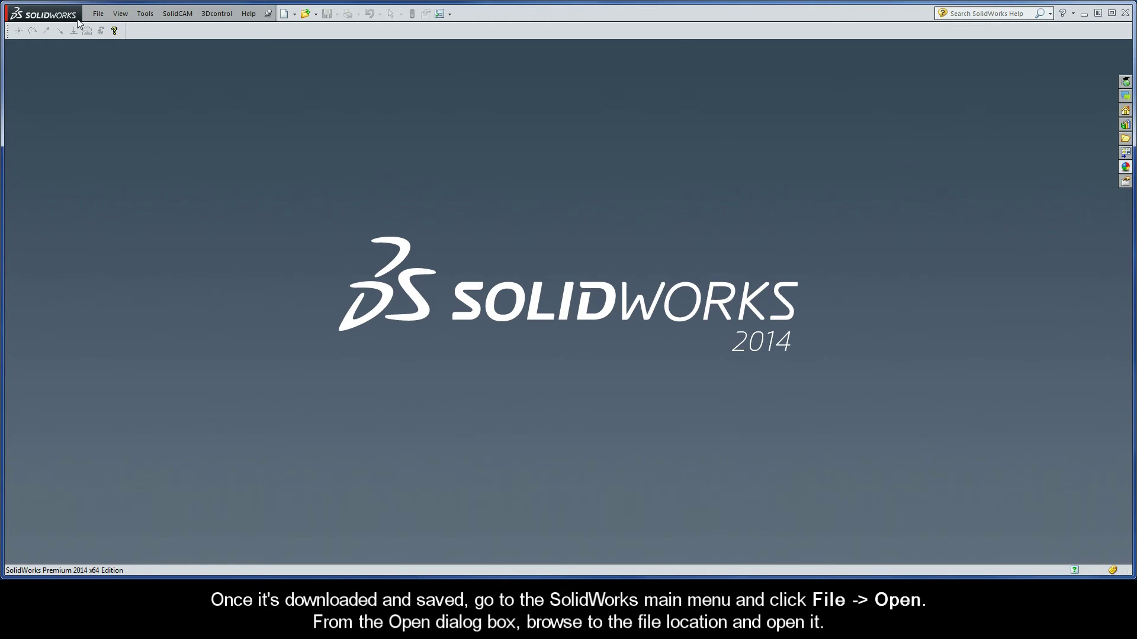
# - Open SC_iM_Enclosure.SLDPRT from the SolidWorks Part File folder
pyautogui.click(98, 17)
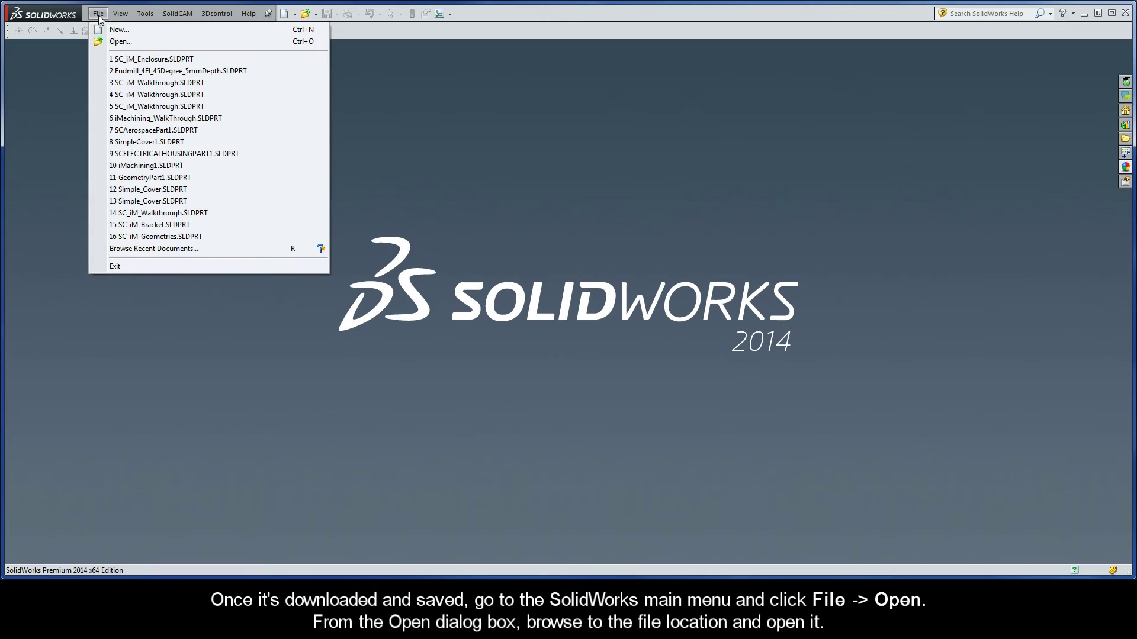
pyautogui.click(100, 45)
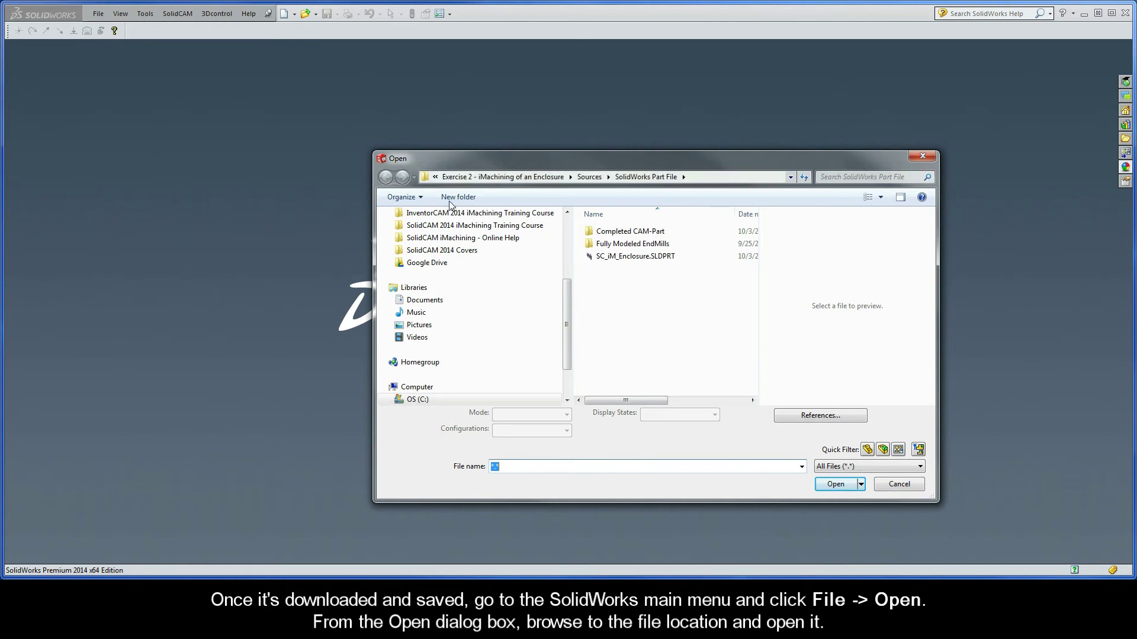
pyautogui.moveTo(566, 306); pyautogui.dragTo(566, 241)
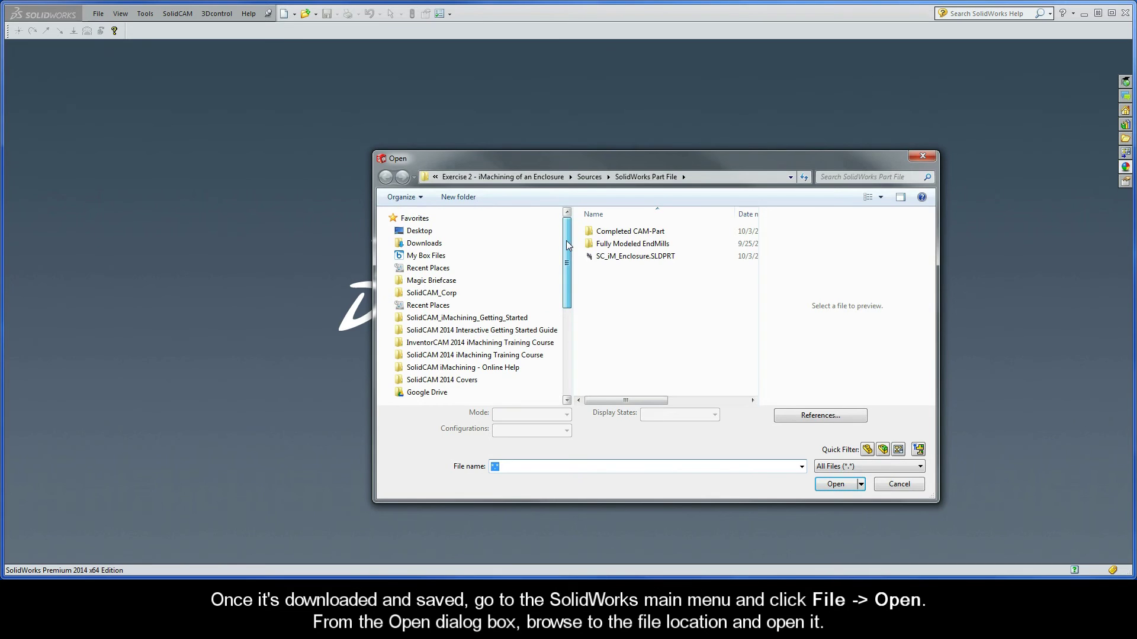
pyautogui.doubleClick(637, 257)
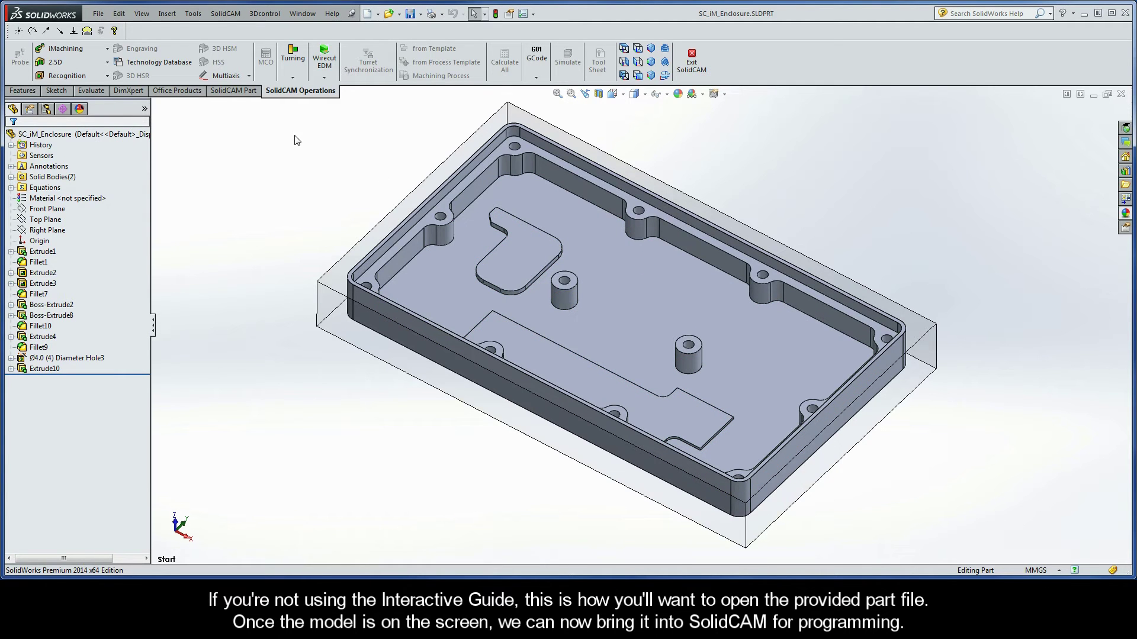
pyautogui.click(222, 16)
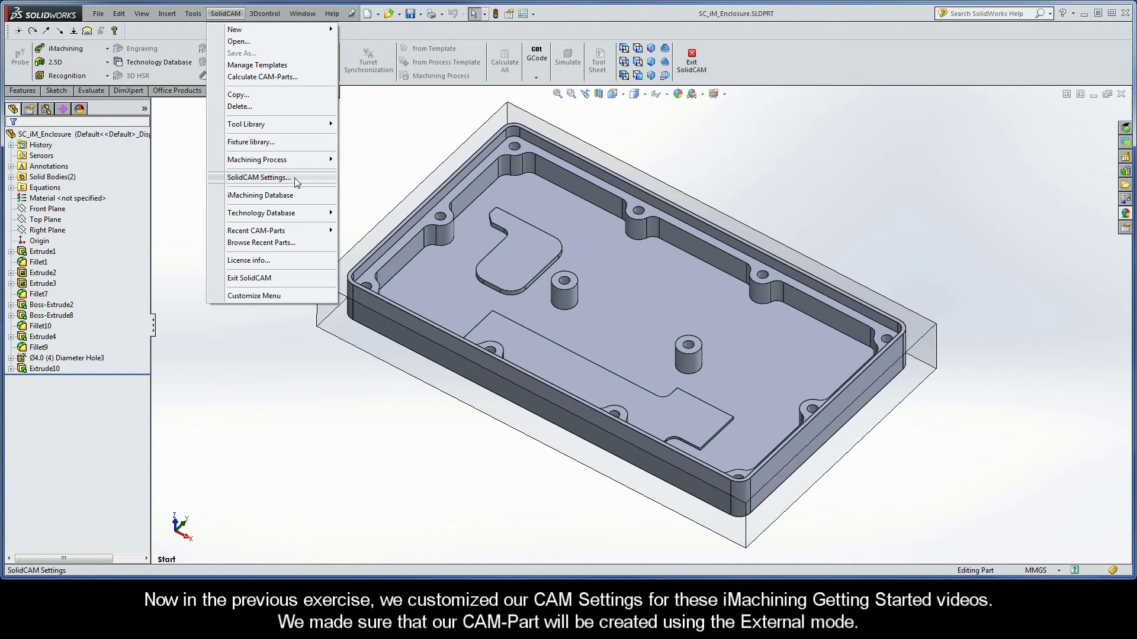
pyautogui.click(354, 169)
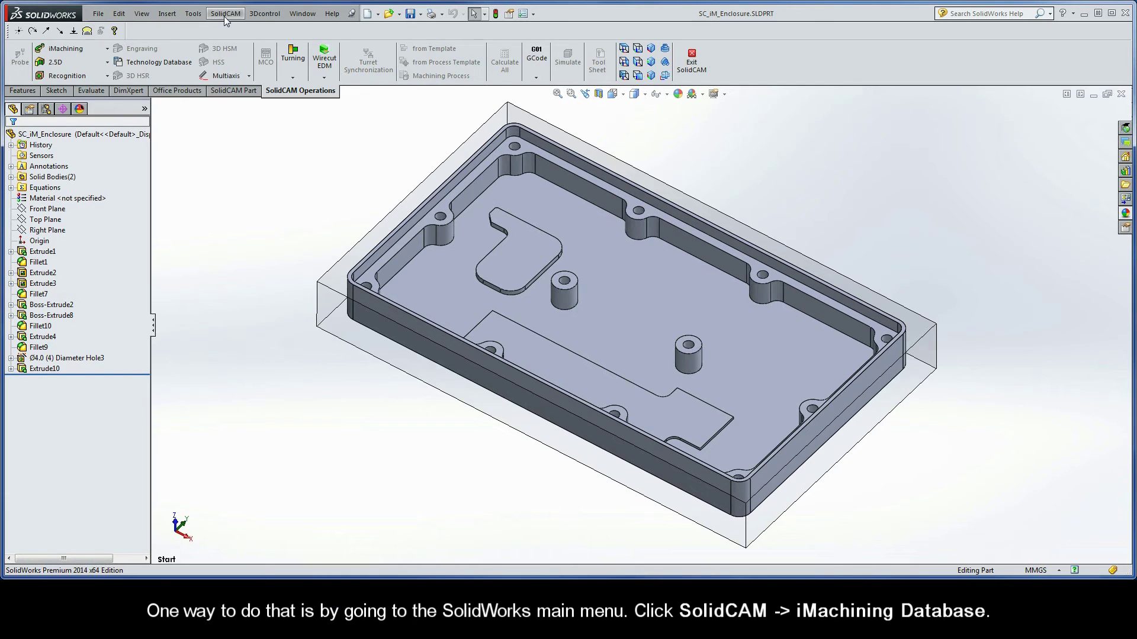
# - Open the SolidCAM iMachining Database and select the Haas_SS machine
pyautogui.click(223, 14)
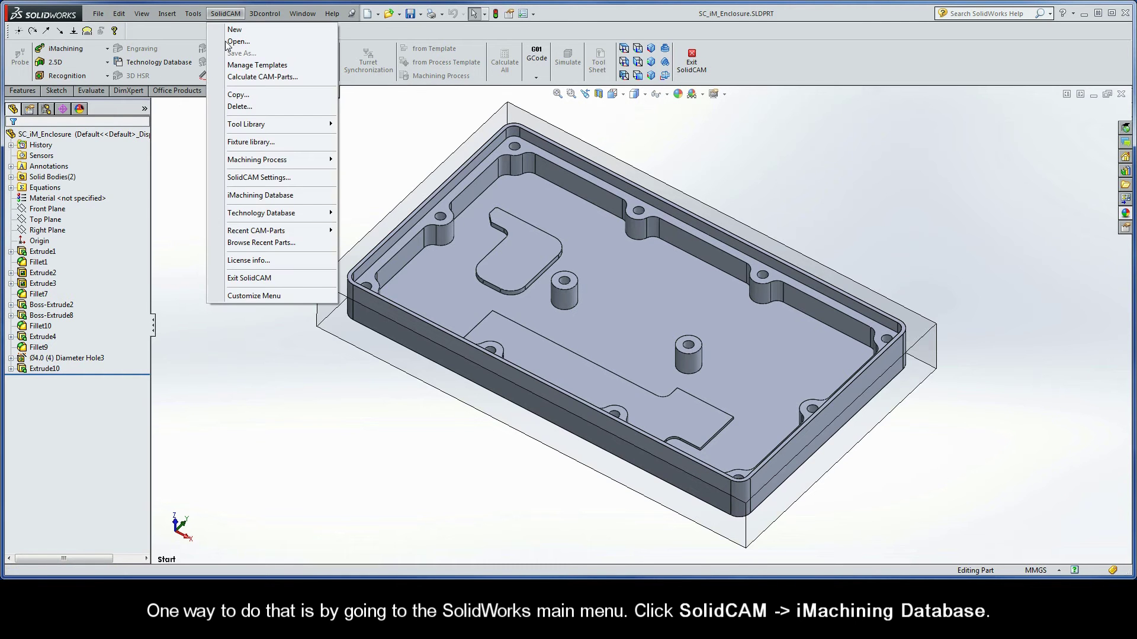
pyautogui.click(290, 196)
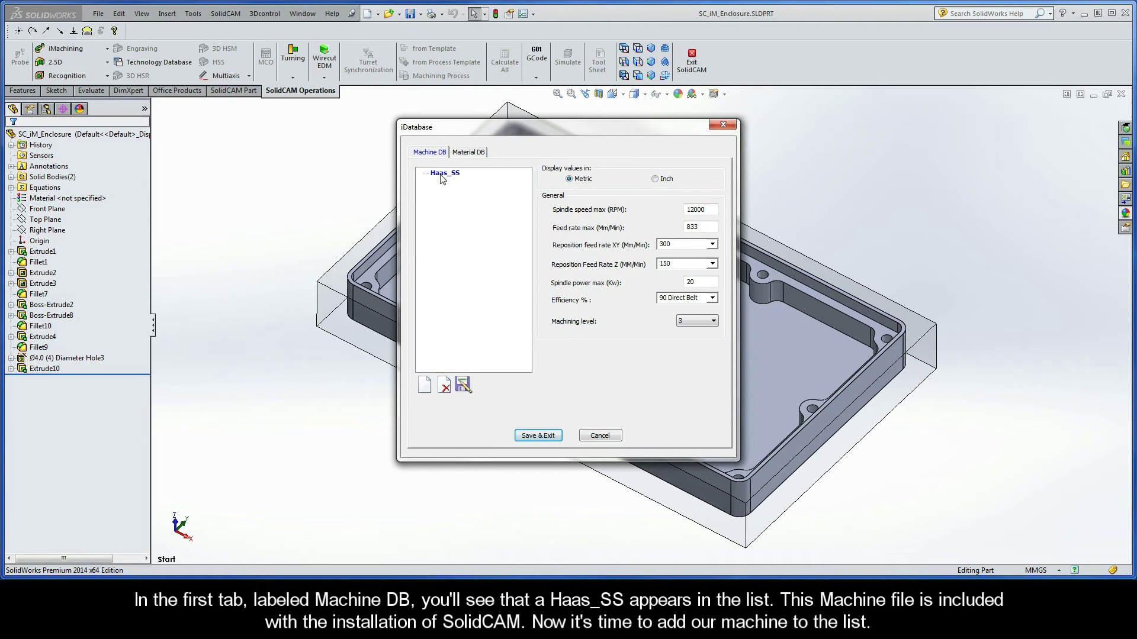
pyautogui.click(443, 177)
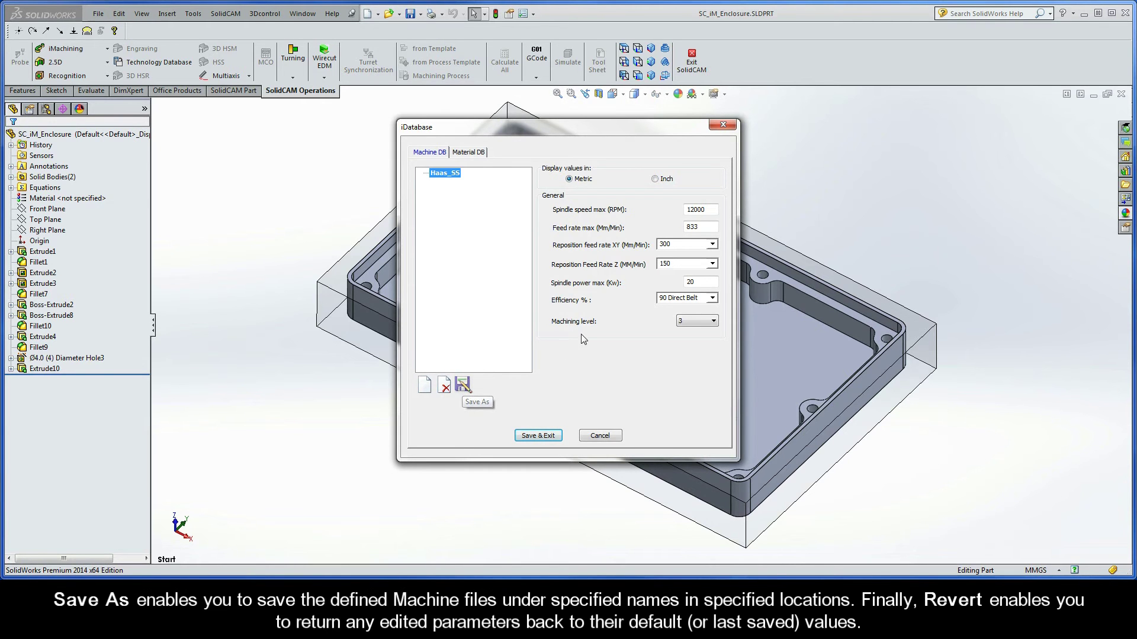
# - Edit the Spindle speed max value, then revert it to 12000
pyautogui.click(709, 210)
pyautogui.press('BackSpace')
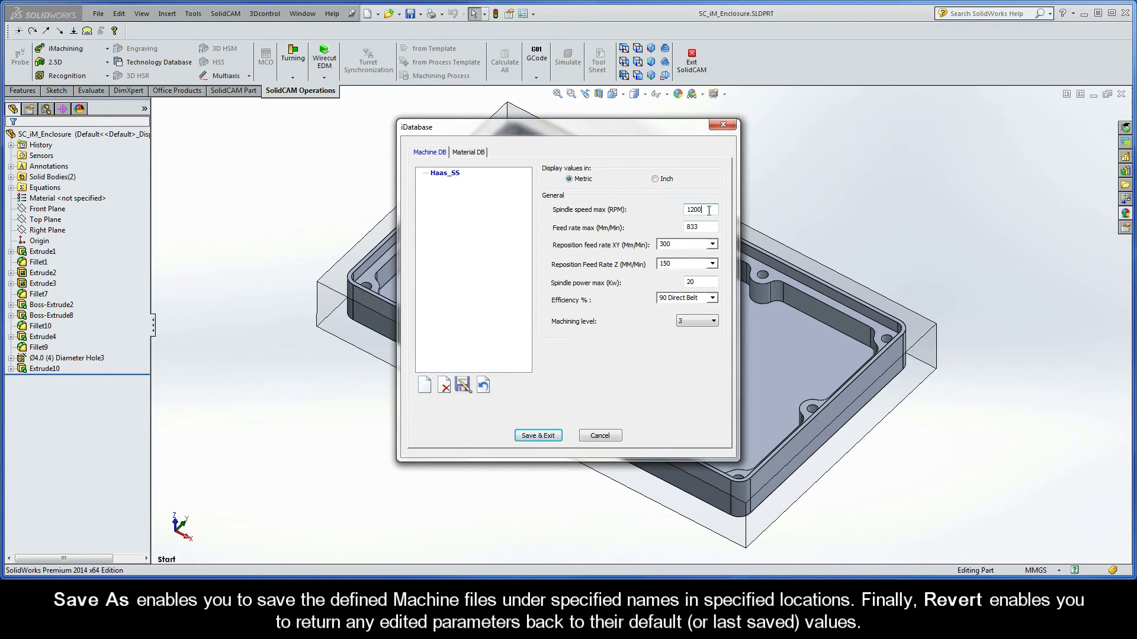
pyautogui.click(485, 387)
# - Create and save a new machine file named Haas_SS_New
pyautogui.click(426, 386)
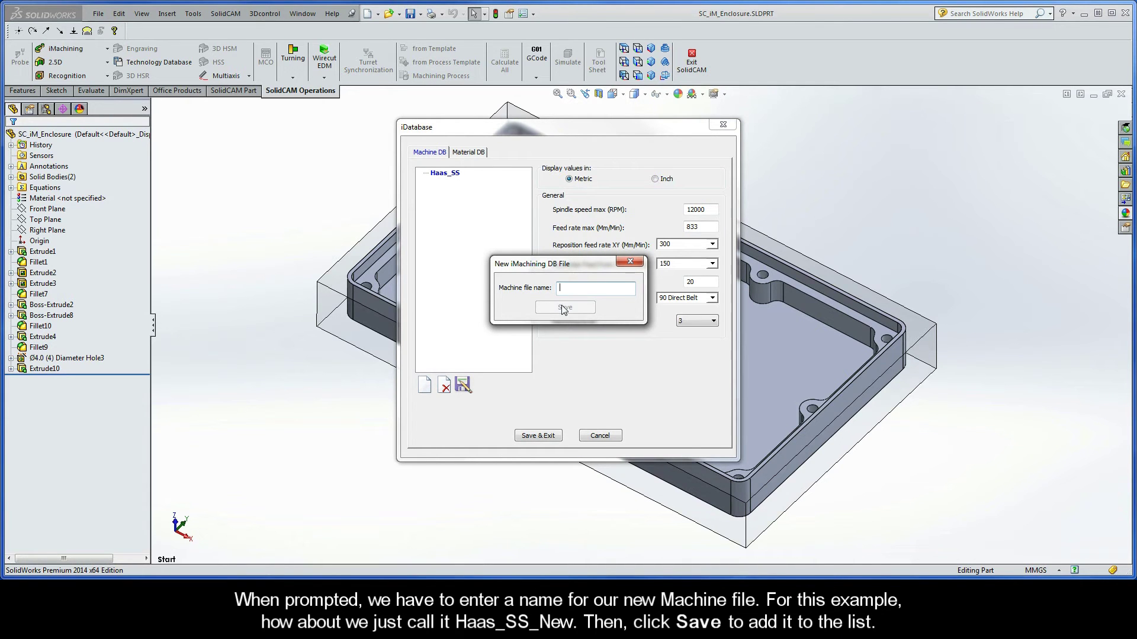
pyautogui.write('Haas_SS_New')
pyautogui.click(562, 308)
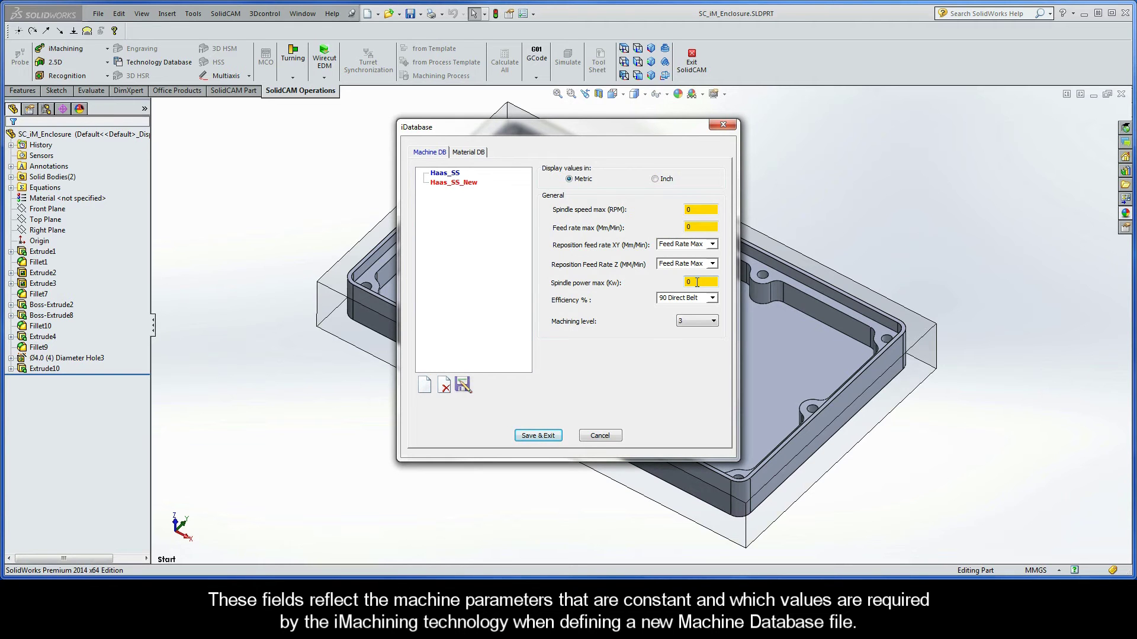
# - Enter spindle speed 12000, feed rate 21158, power 20, reposition 10000 XY and 3800 Z
pyautogui.doubleClick(695, 210)
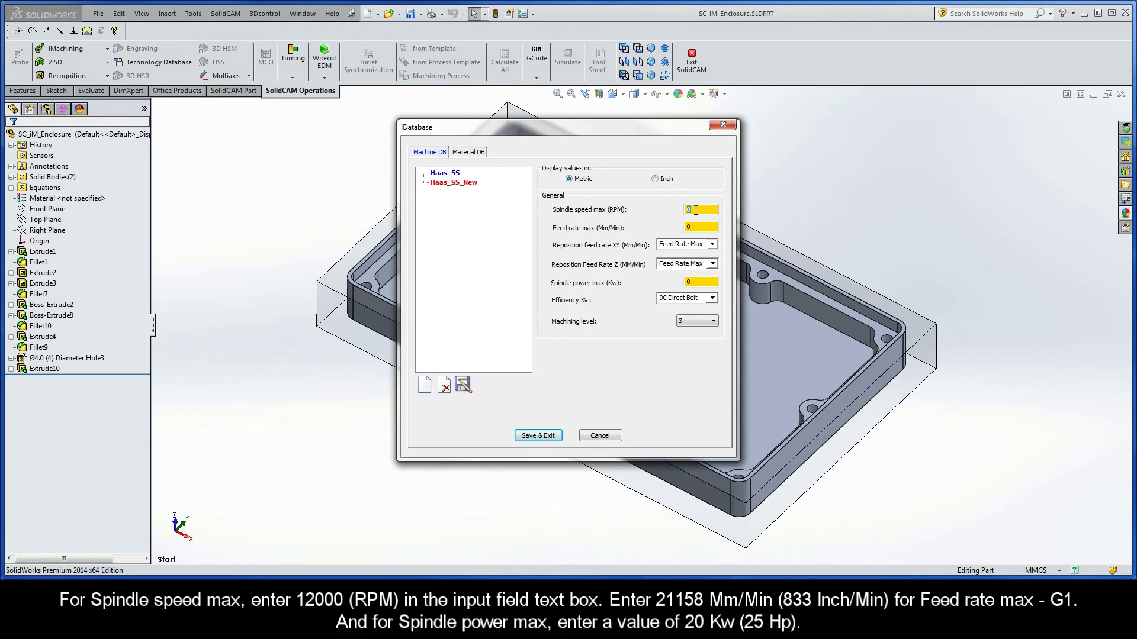
pyautogui.write('12000')
pyautogui.doubleClick(696, 226)
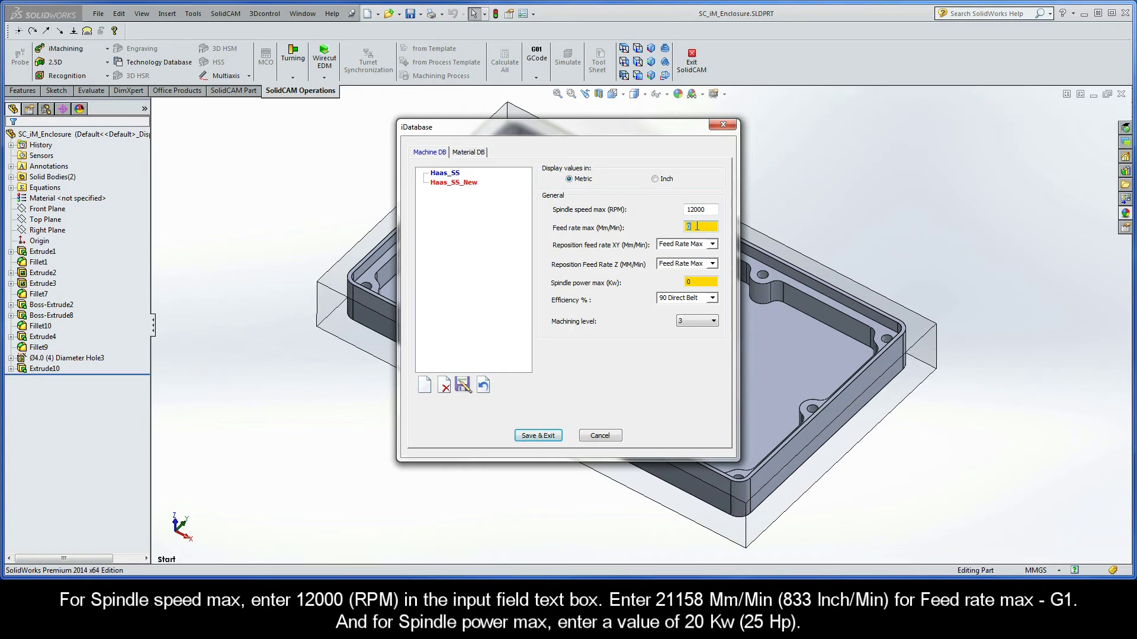
pyautogui.write('21158')
pyautogui.doubleClick(700, 282)
pyautogui.write('20')
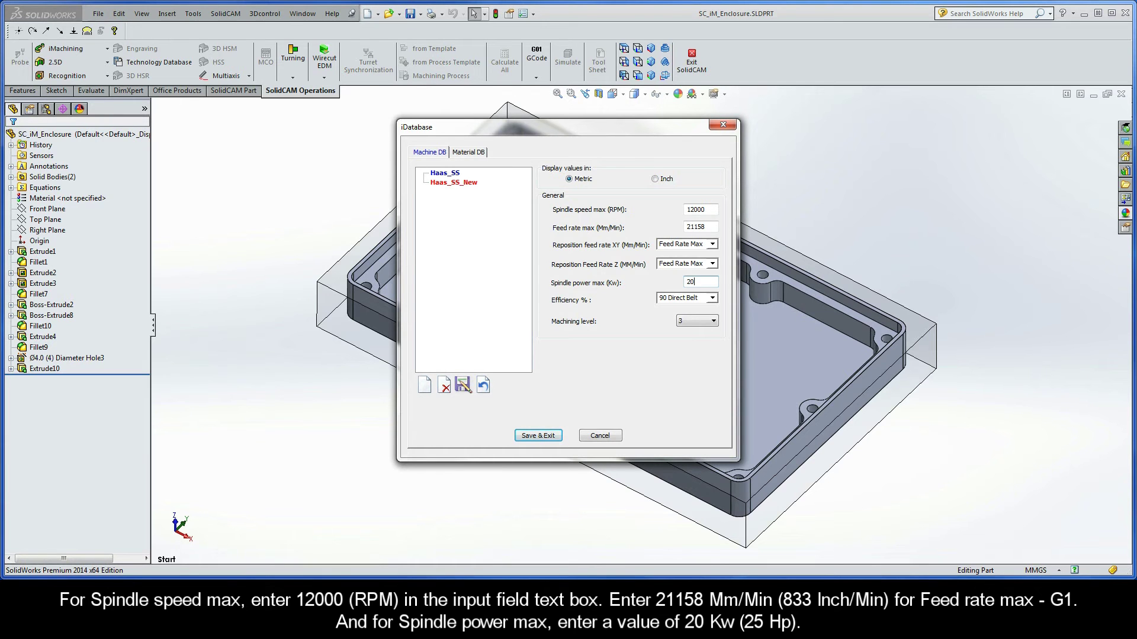
pyautogui.click(689, 245)
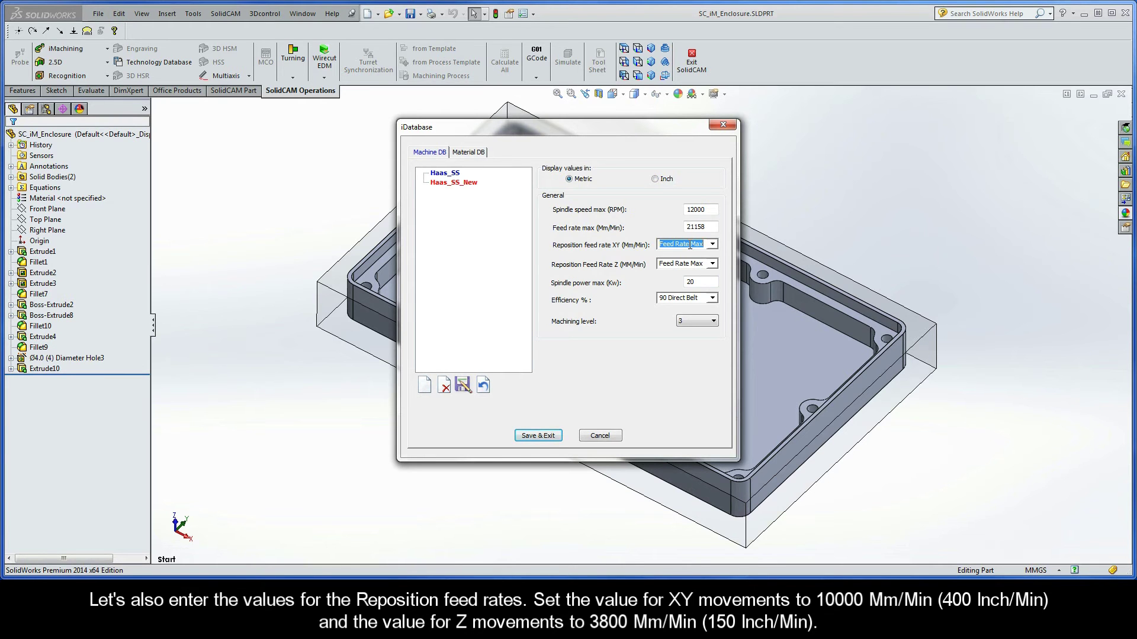
pyautogui.write('10000')
pyautogui.click(687, 265)
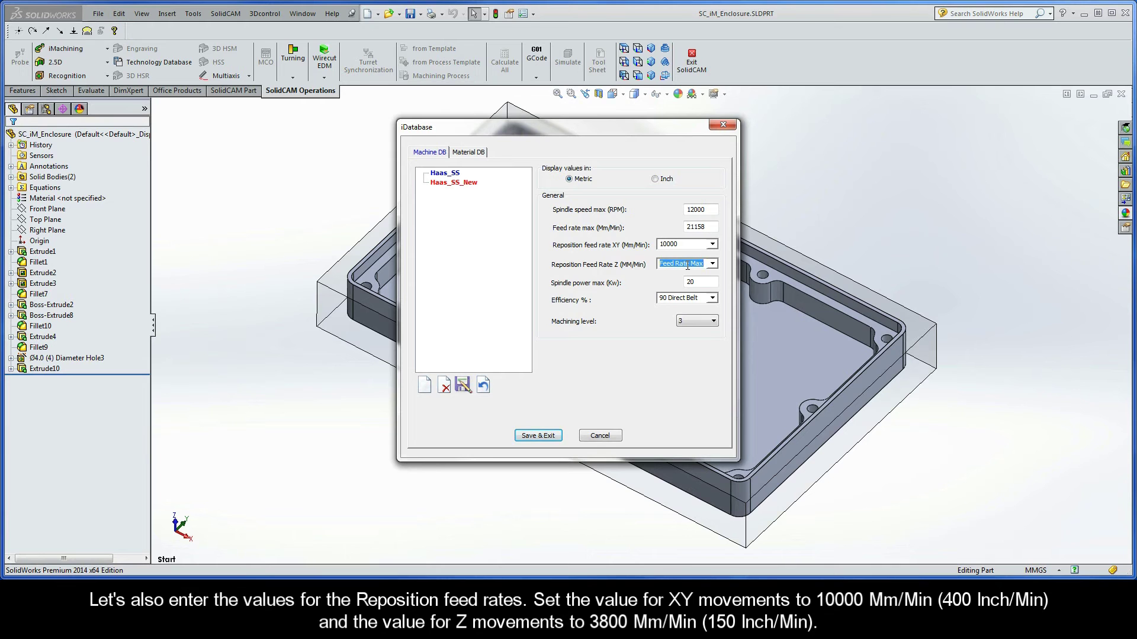
pyautogui.write('3800')
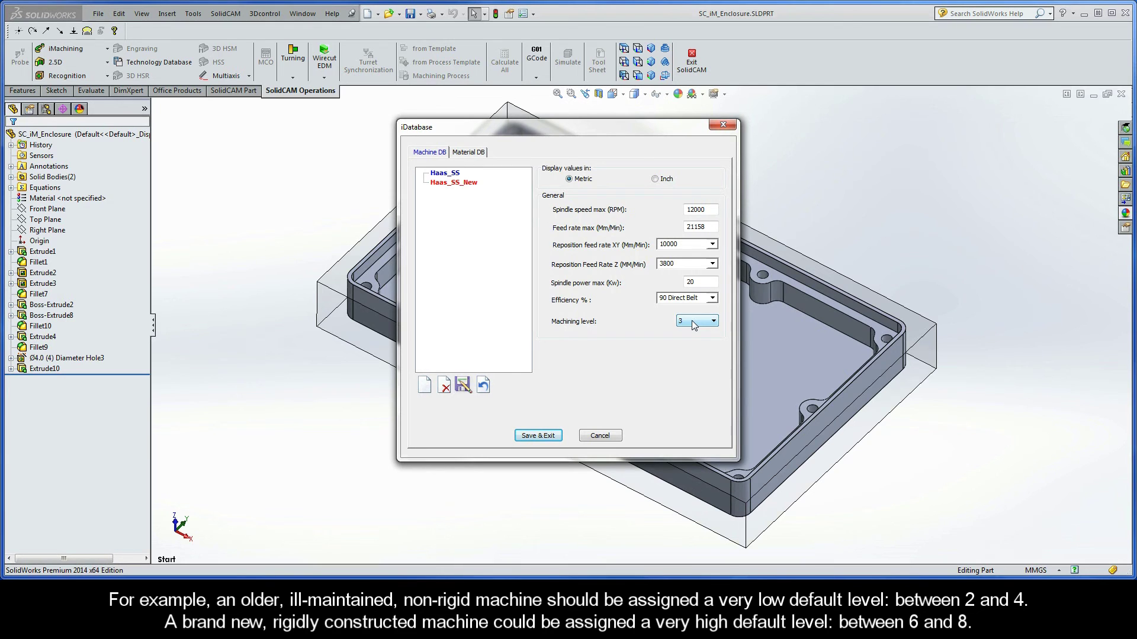
# - Choose machining level 6 from the Machining level list
pyautogui.click(693, 324)
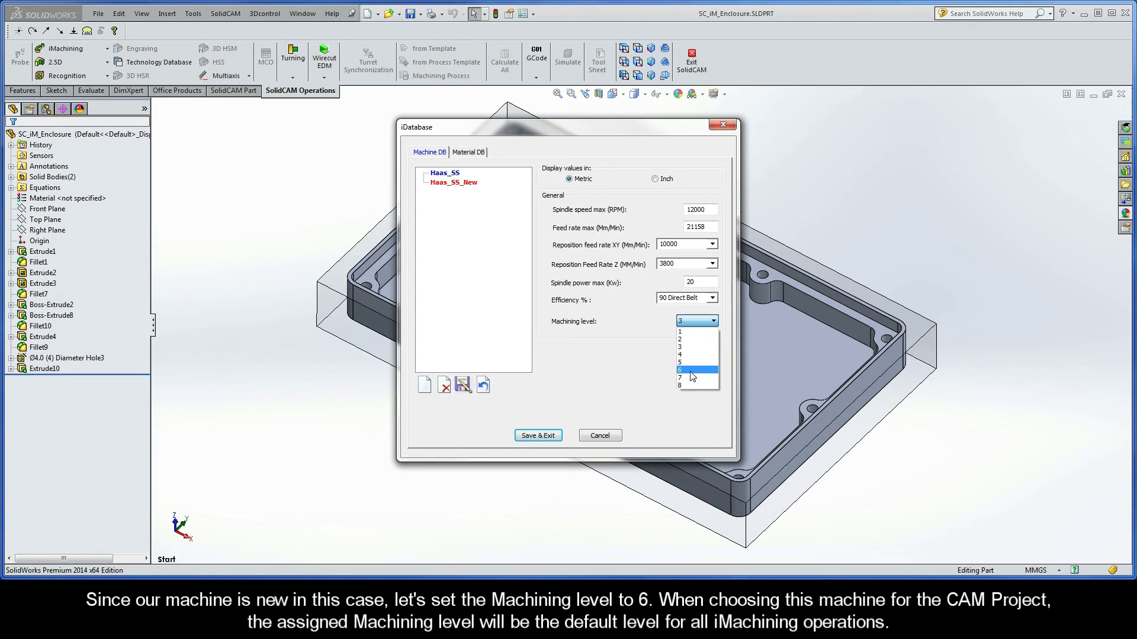
pyautogui.click(691, 371)
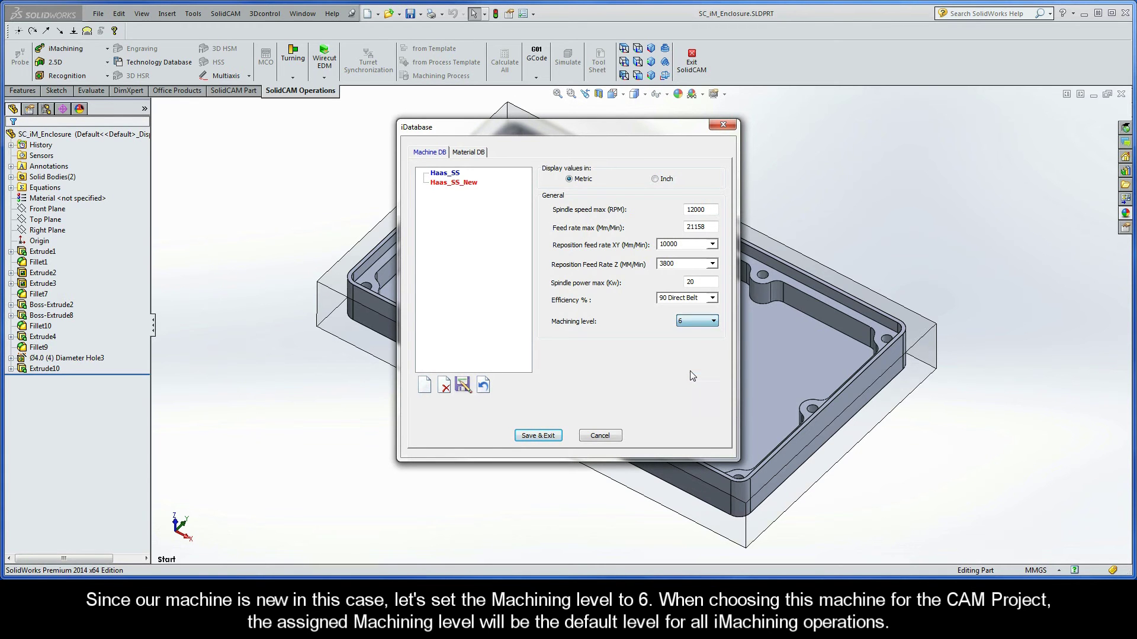
# - Switch to the Material DB tab and scroll through the supplied materials list
pyautogui.click(467, 154)
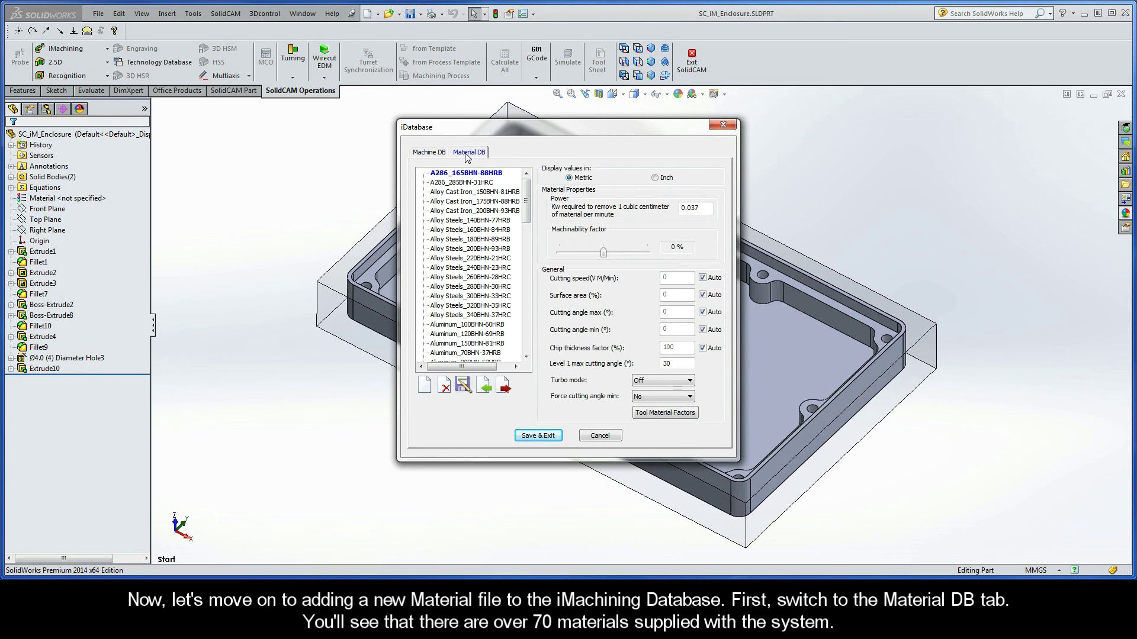
pyautogui.moveTo(525, 199); pyautogui.dragTo(527, 335)
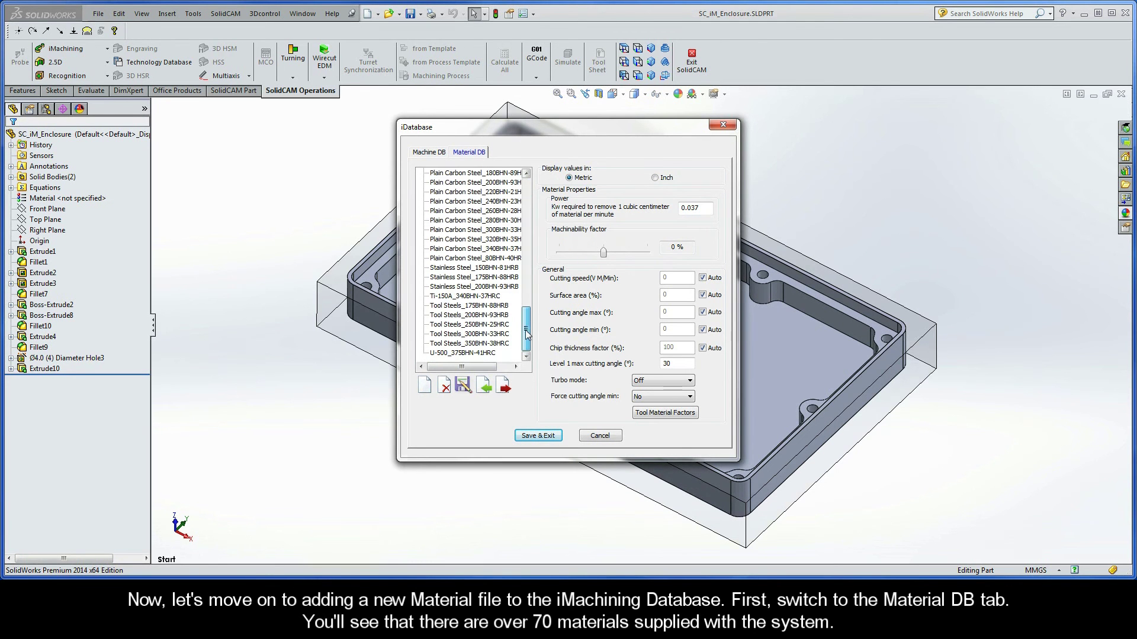
# - Create and save a new material file named Aluminum 6061-T6
pyautogui.click(425, 388)
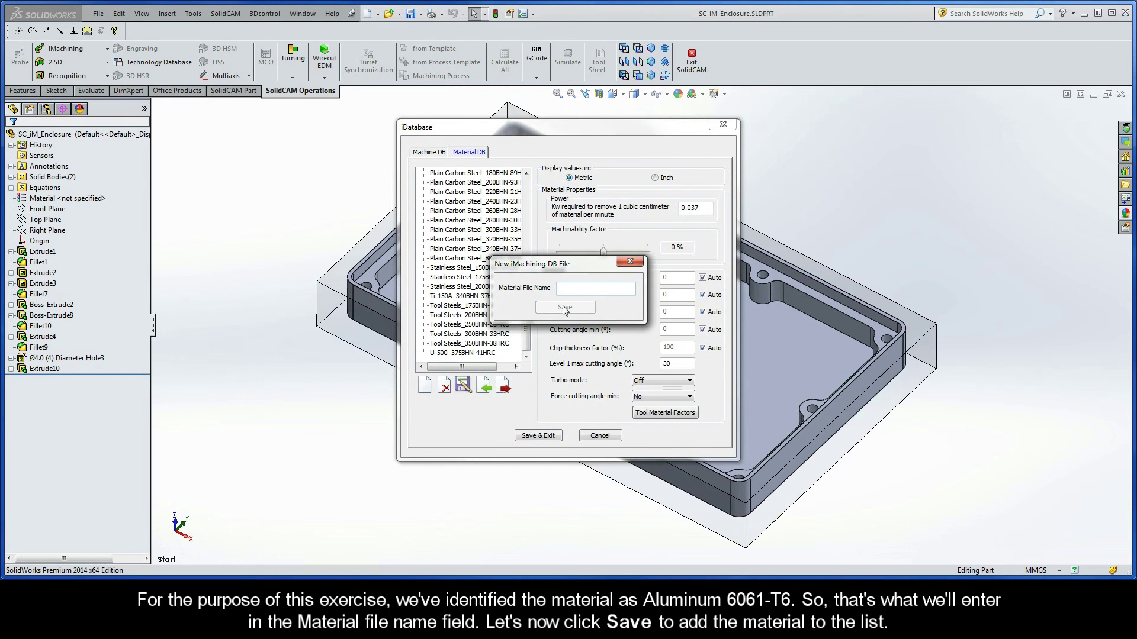
pyautogui.write('Aluminum 6061-')
pyautogui.write('T6')
pyautogui.hotkey('ctrl', 'a')
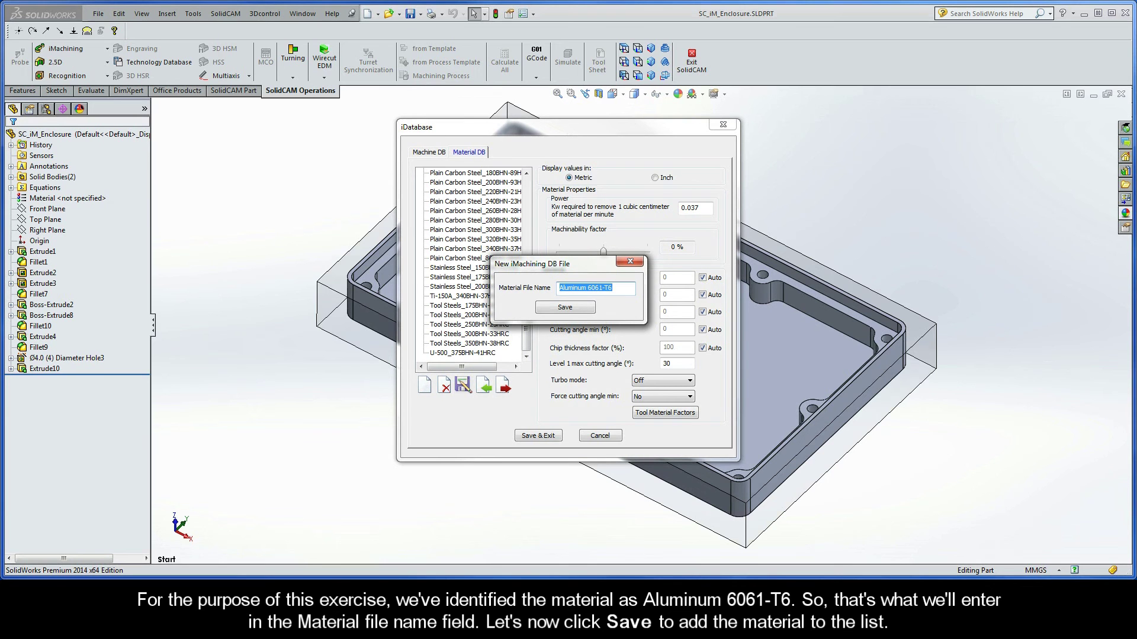
pyautogui.click(563, 309)
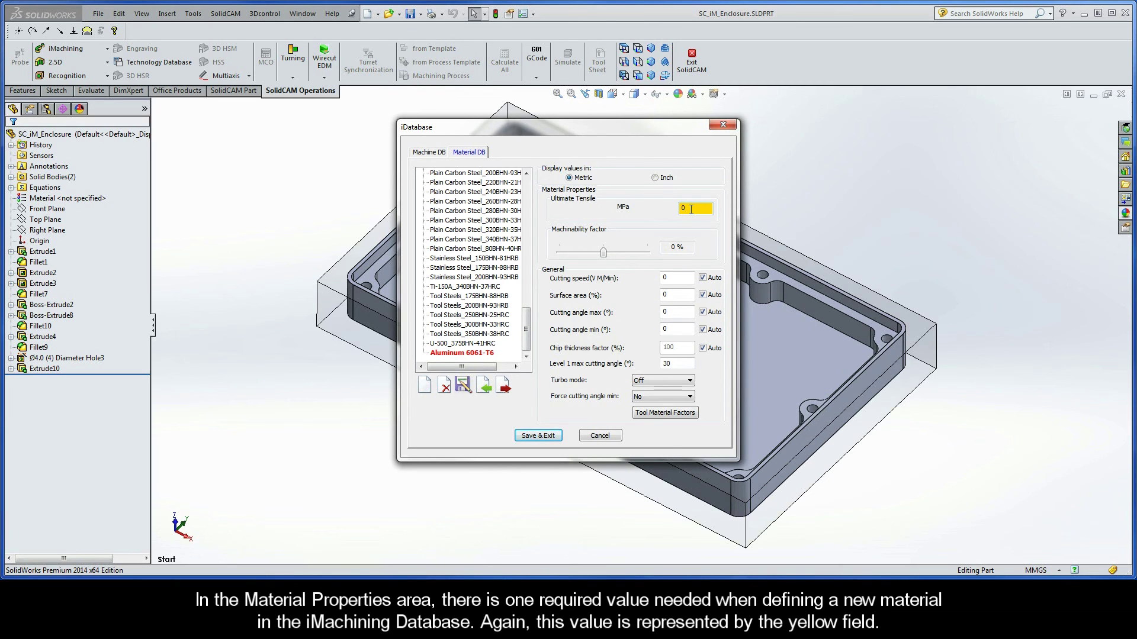
# - Select the 0 in the Ultimate Tensile MPa field for replacement
pyautogui.doubleClick(691, 209)
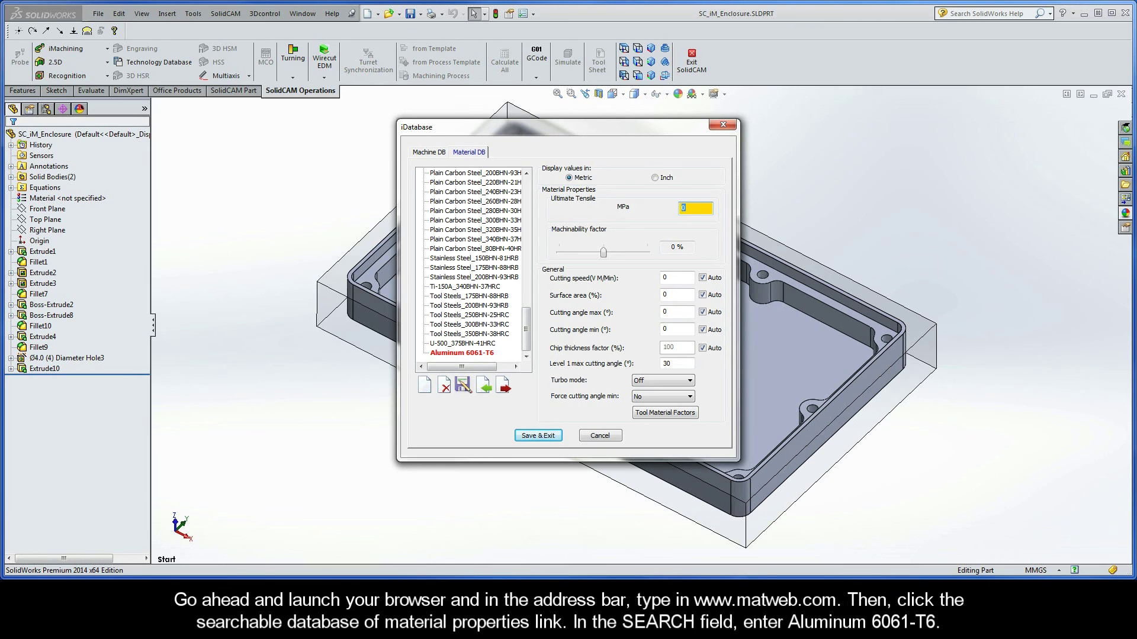
pyautogui.hotkey('alt', 'Tab')
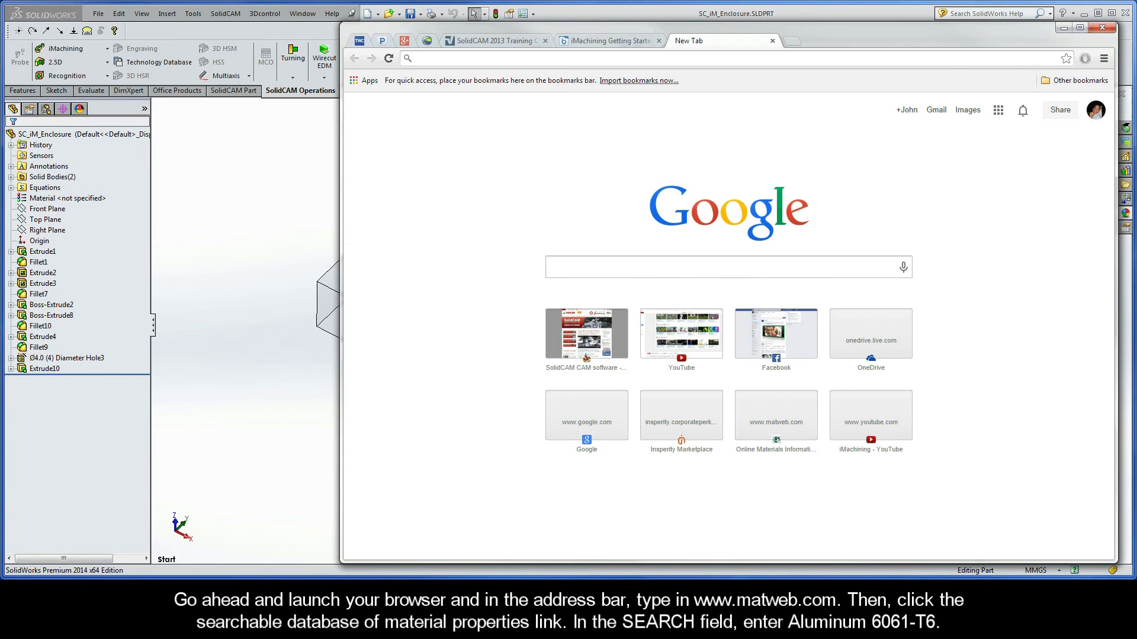
pyautogui.write('www.mat')
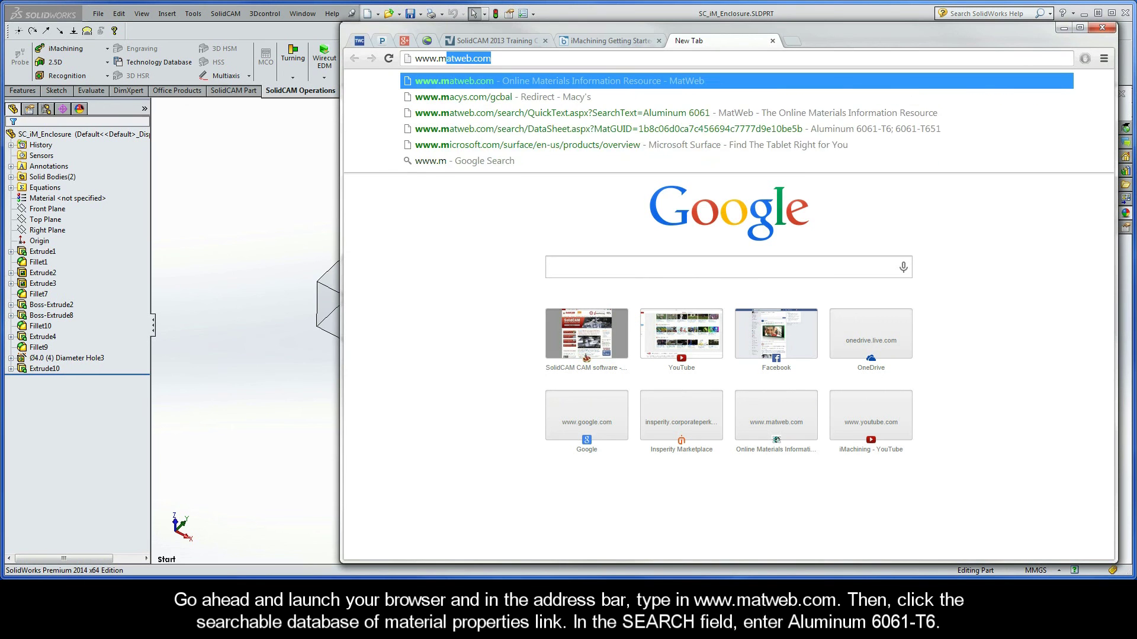
pyautogui.write('web')
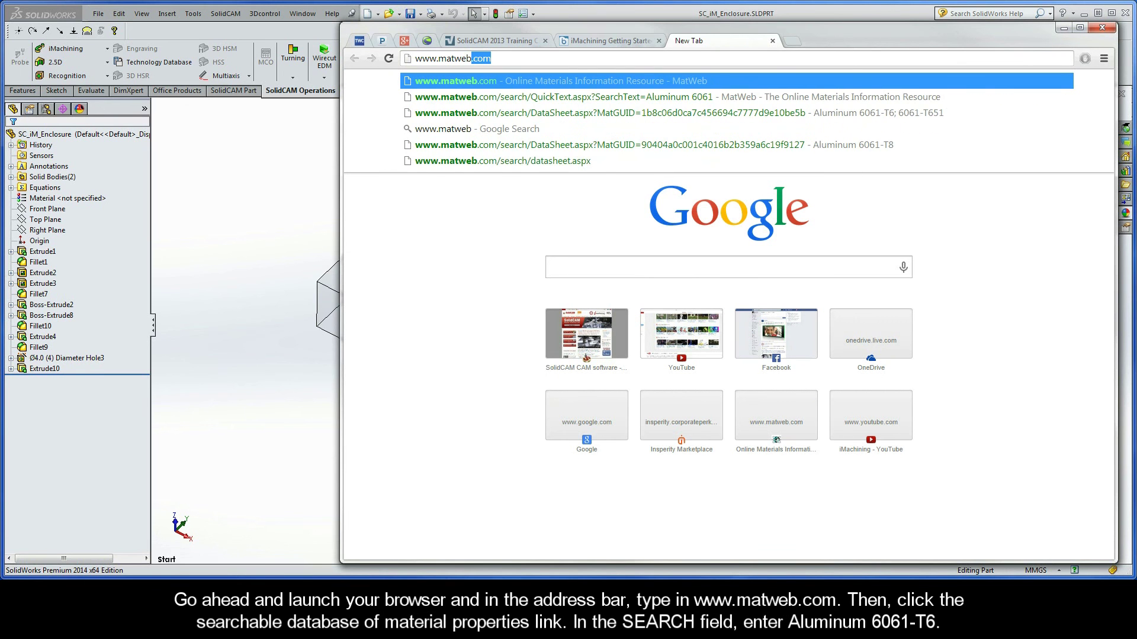
pyautogui.press('Return')
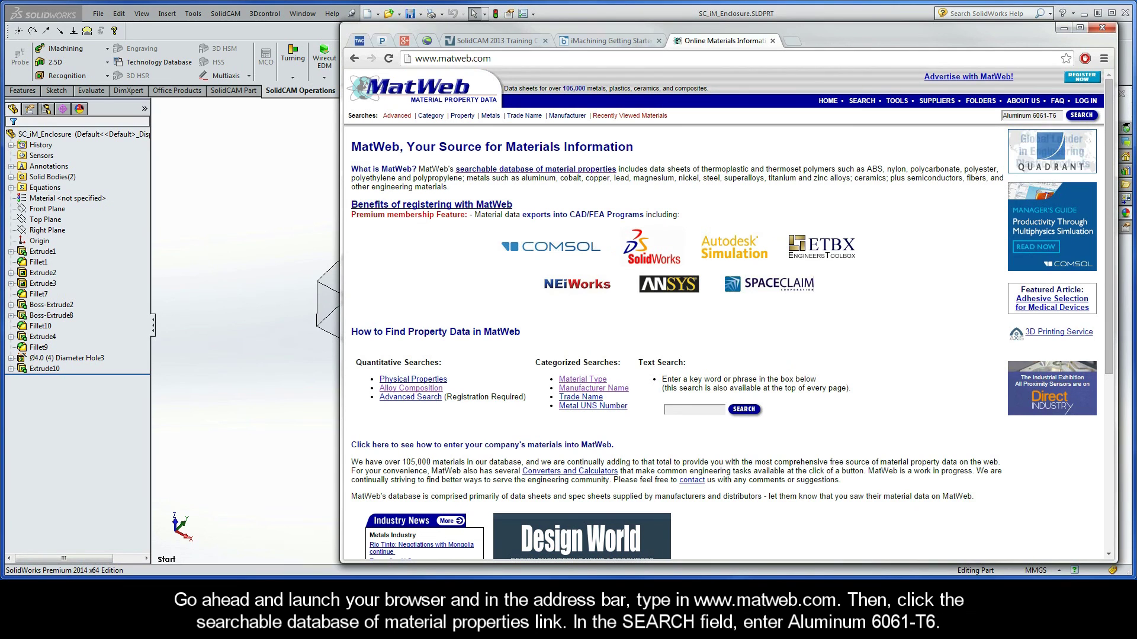
# - Quick-search MatWeb's searchable database for Aluminum 6061-T6
pyautogui.click(532, 170)
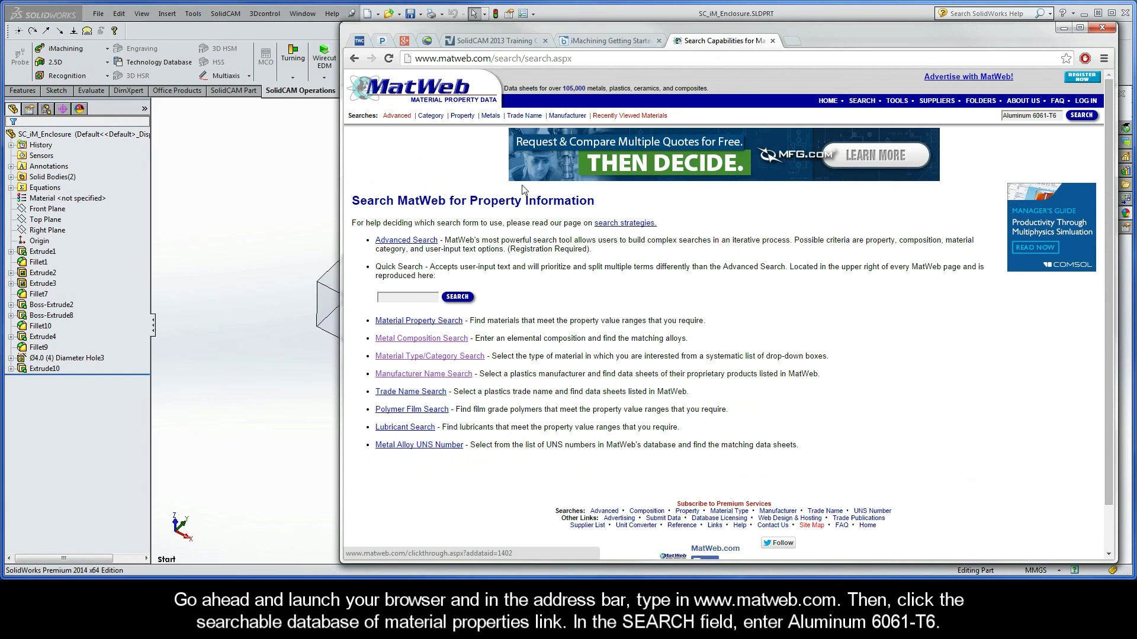
pyautogui.click(395, 297)
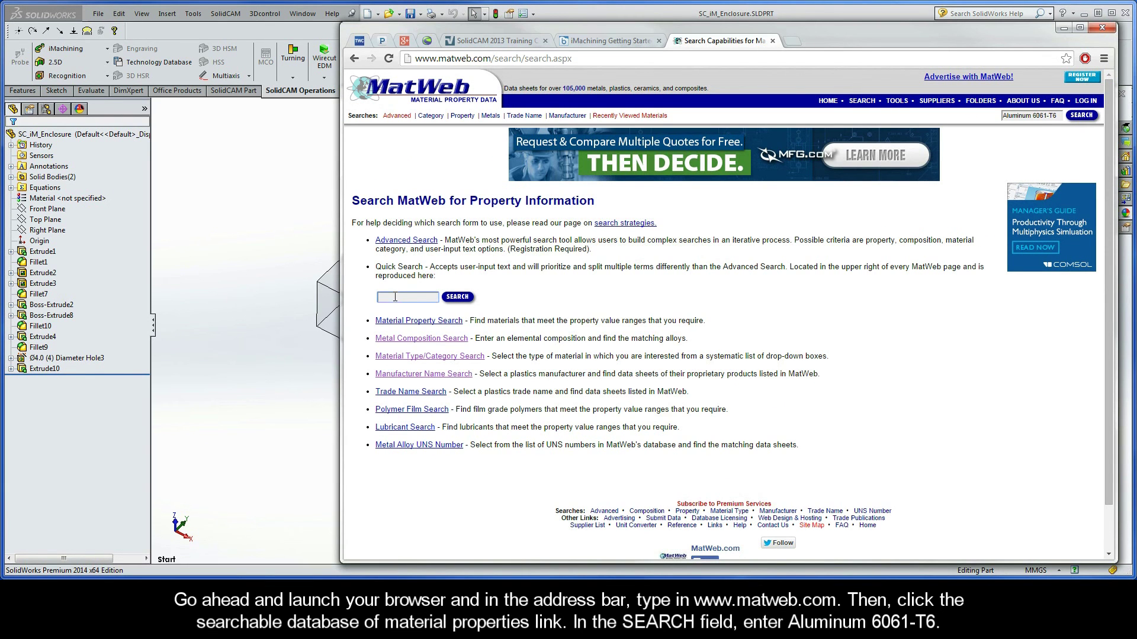
pyautogui.write('Aluminum 6061-T6')
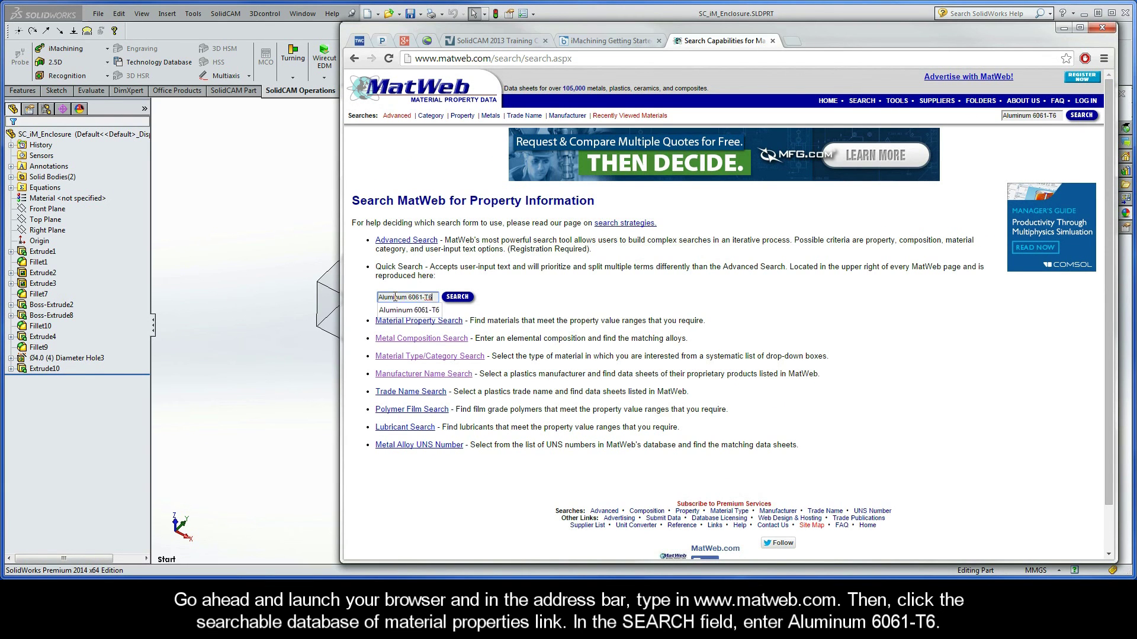
pyautogui.click(456, 298)
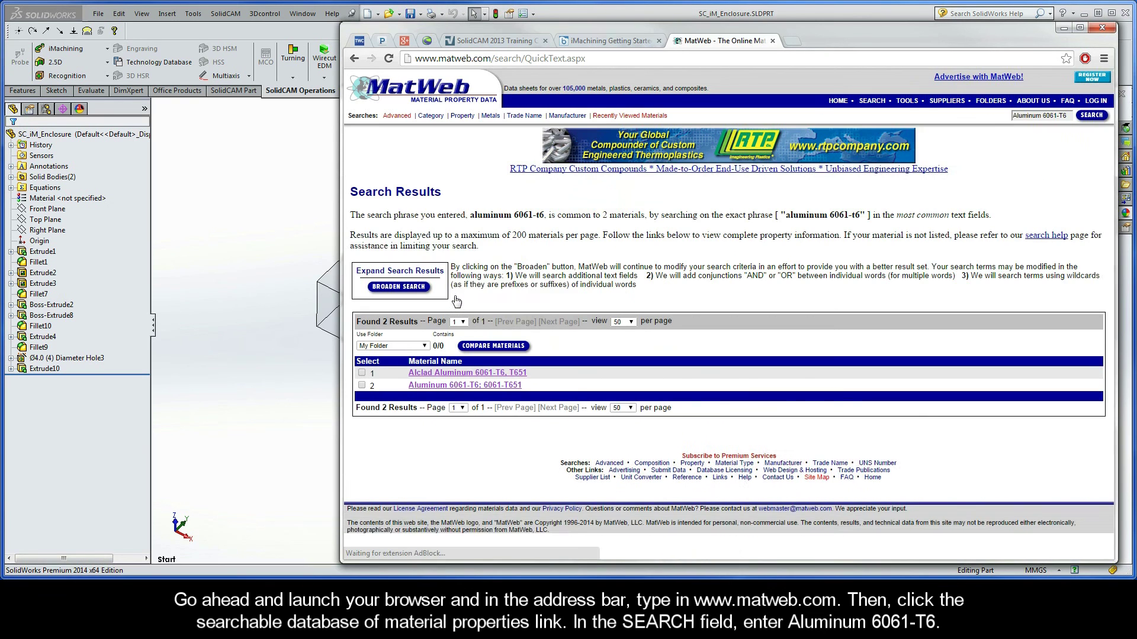
# - Open the Aluminum 6061-T6; 6061-T651 datasheet and scroll to its mechanical properties
pyautogui.click(445, 384)
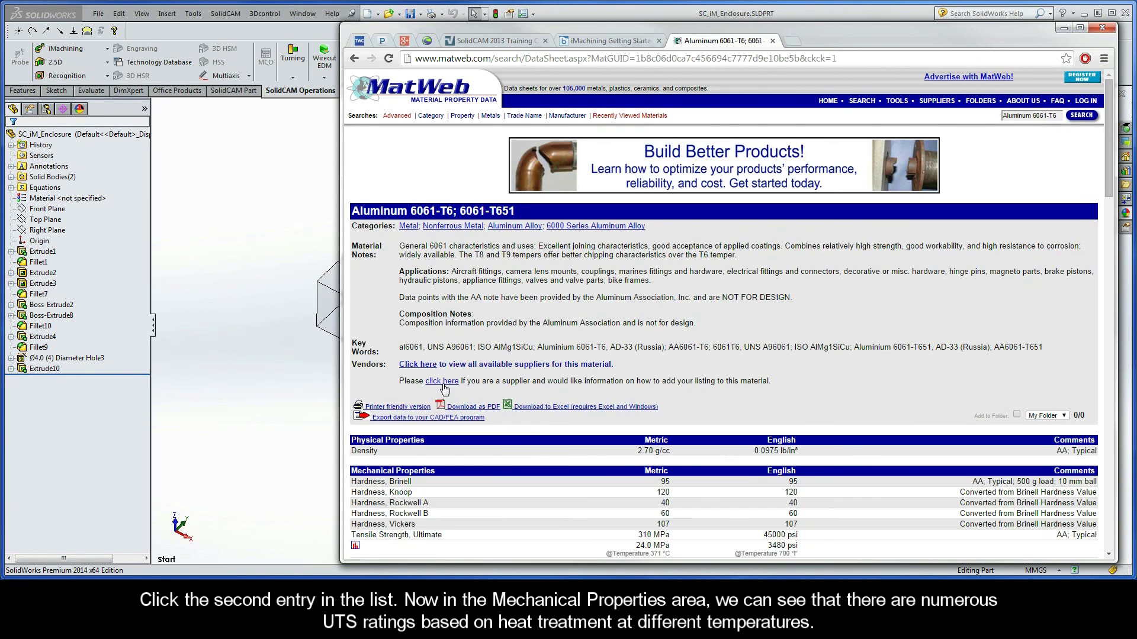
pyautogui.scroll(-2, 446, 389)
pyautogui.scroll(-1, 444, 389)
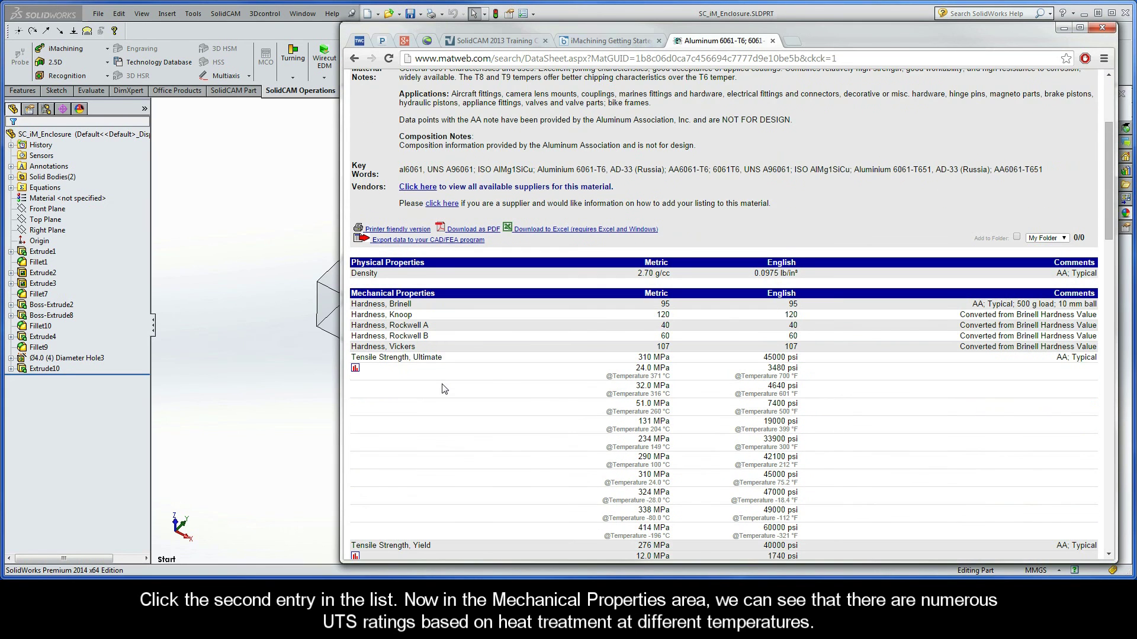
pyautogui.scroll(-2, 445, 389)
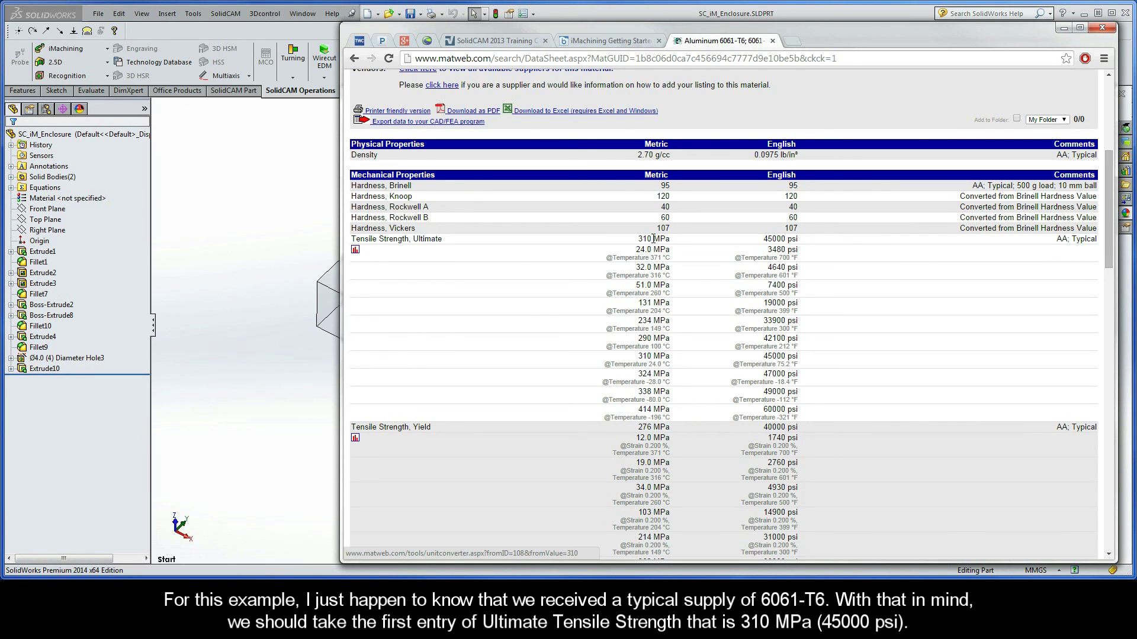
# - Select the 310 MPa typical ultimate tensile strength value on MatWeb's Aluminum 6061-T6 datasheet
pyautogui.moveTo(653, 239); pyautogui.dragTo(640, 239)
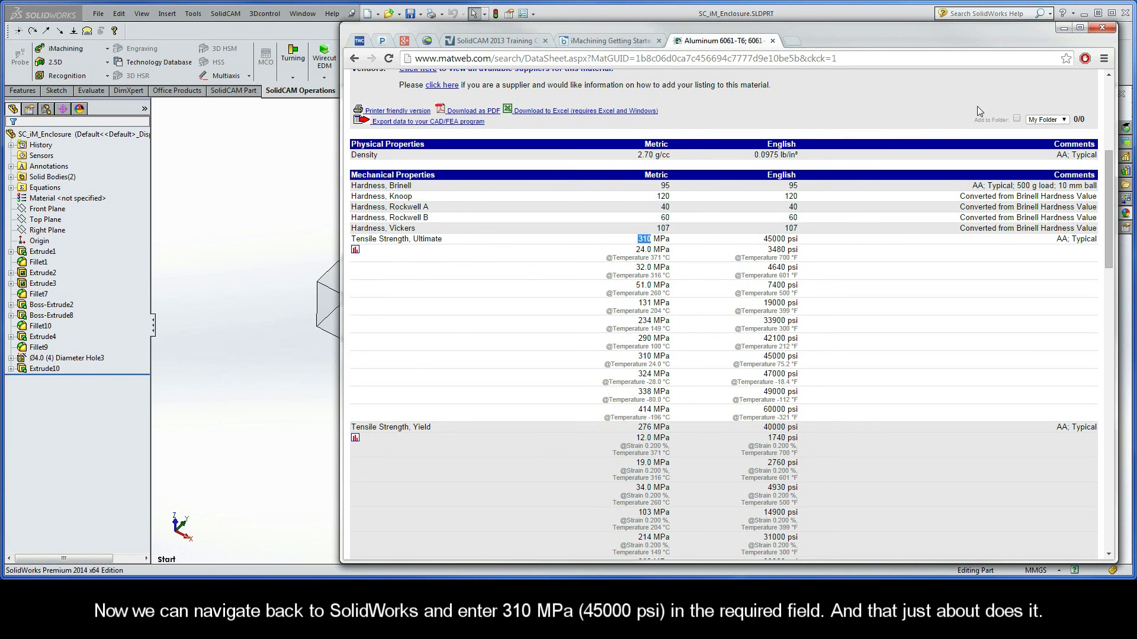
# - Enter 310 as the Ultimate Tensile MPa value for Aluminum 6061-T6 in the iDatabase
pyautogui.click(1064, 28)
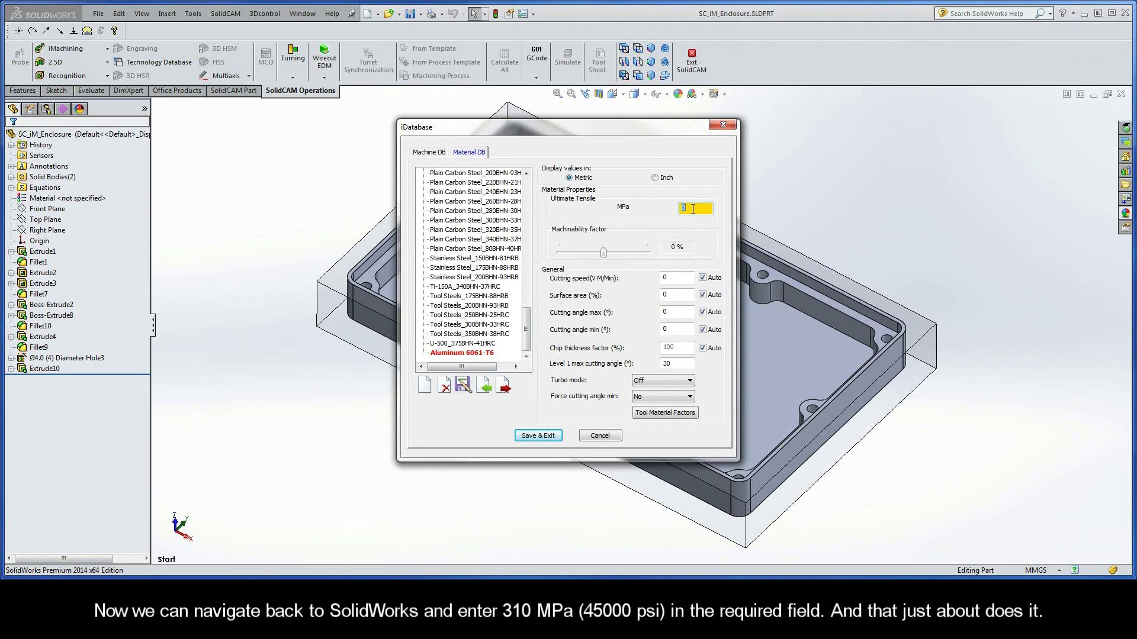
pyautogui.write('310')
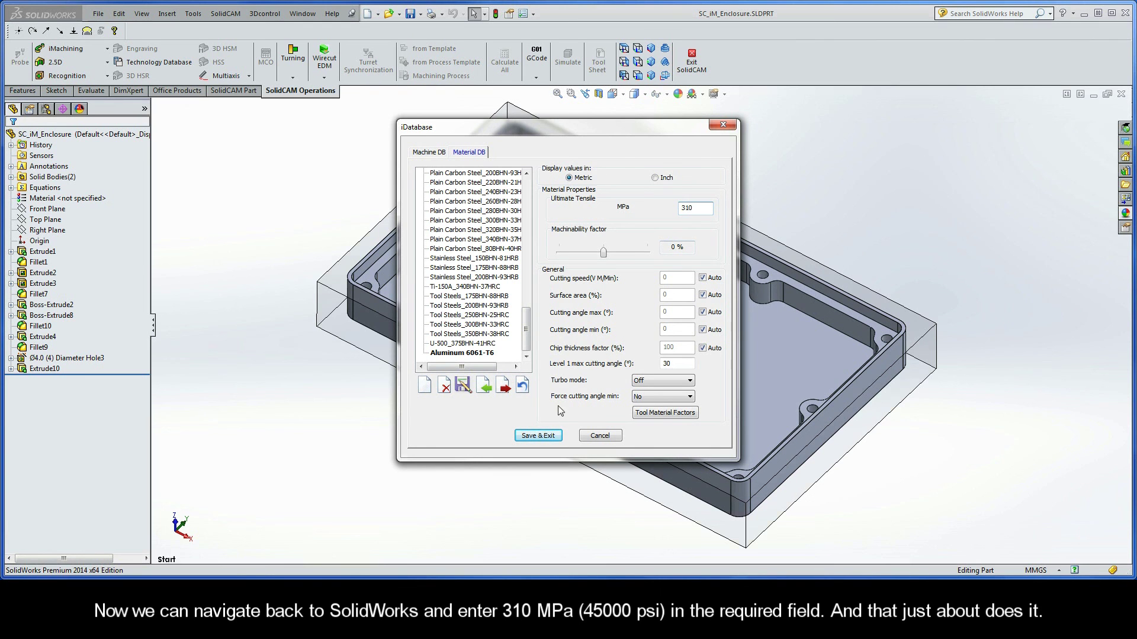
# - Save the iDatabase material definitions with Save & Exit and close the dialog
pyautogui.click(537, 436)
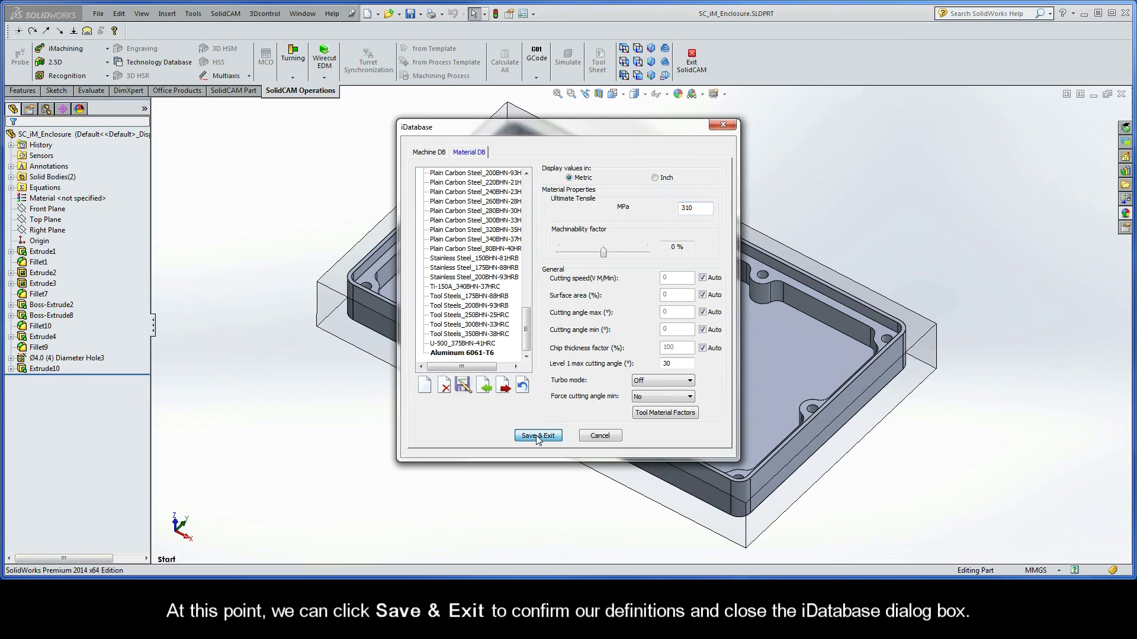